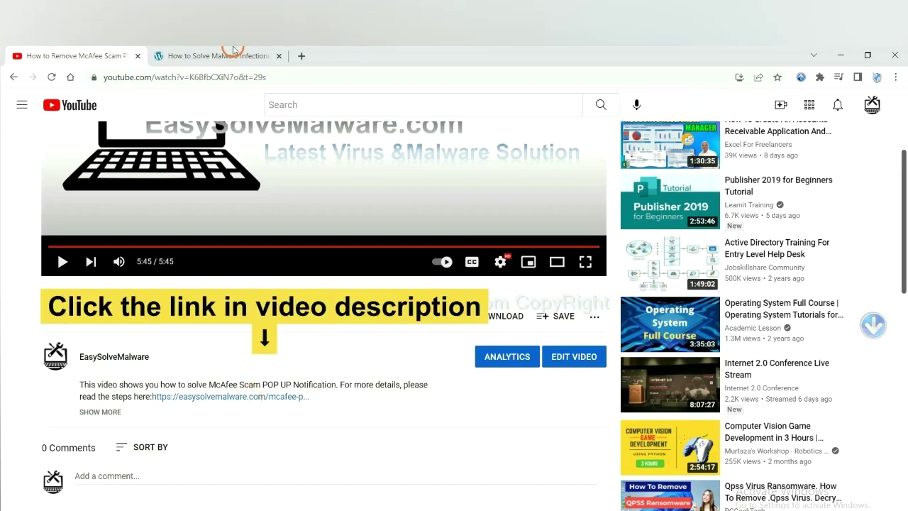
# Switch to the EasySolveMalware removal guide tab linked from the video description
pyautogui.click(231, 54)
# Download SpyHunter for Windows from the EasySolveMalware guide and run the downloaded installer
pyautogui.scroll(-3, 895, 288)
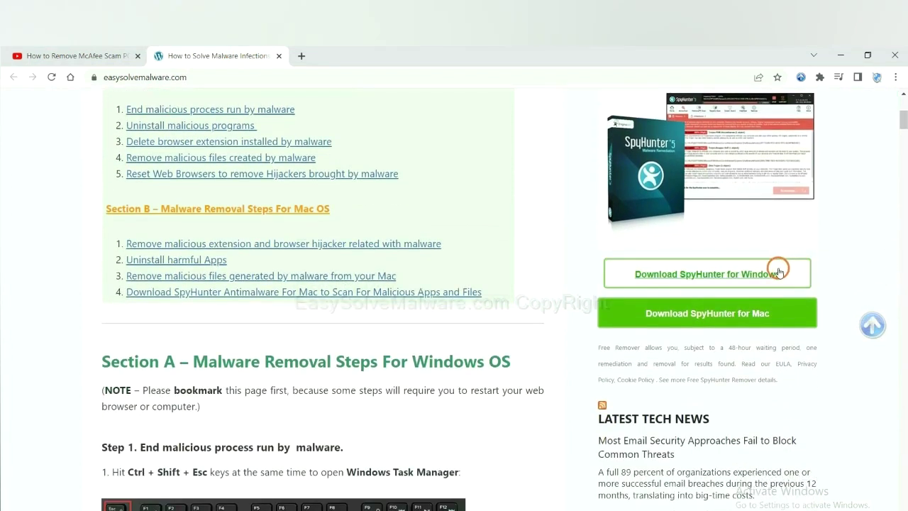
pyautogui.click(772, 272)
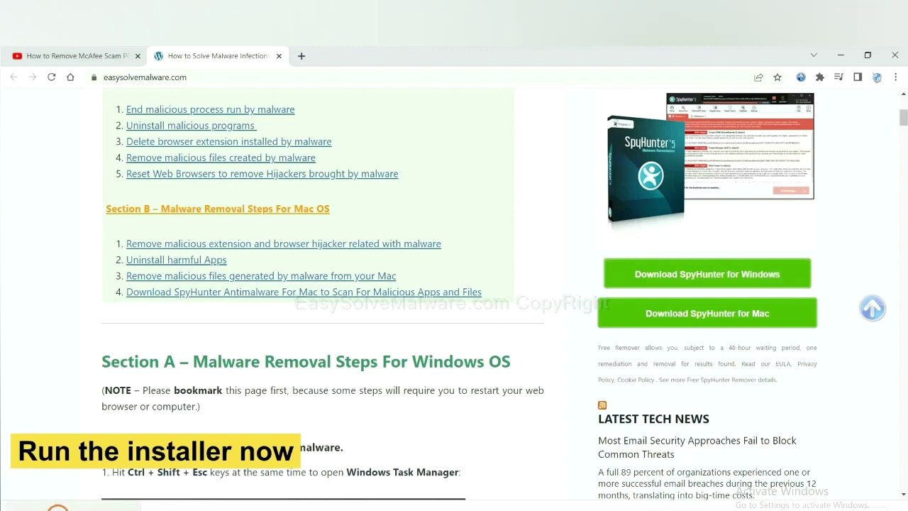
pyautogui.click(57, 507)
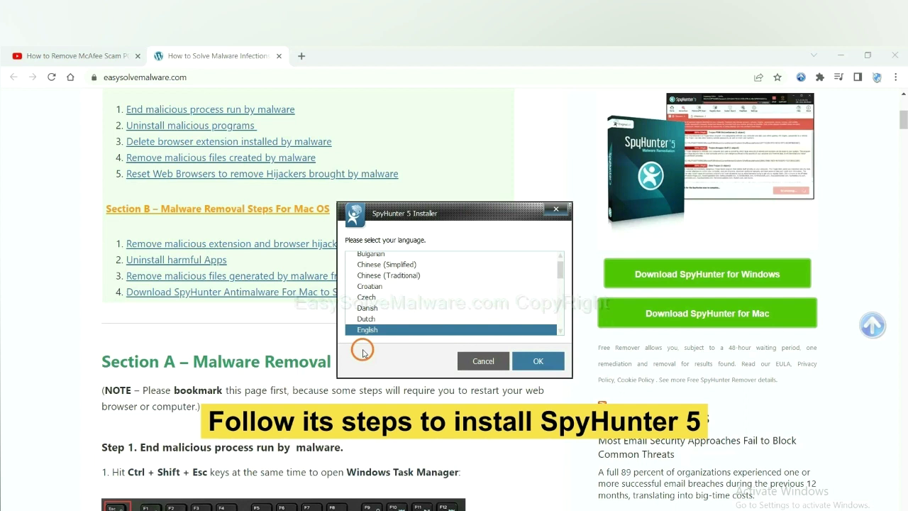
# Install SpyHunter 5 in English, accepting the EULA, and dismiss the Setup Successful message
pyautogui.click(528, 361)
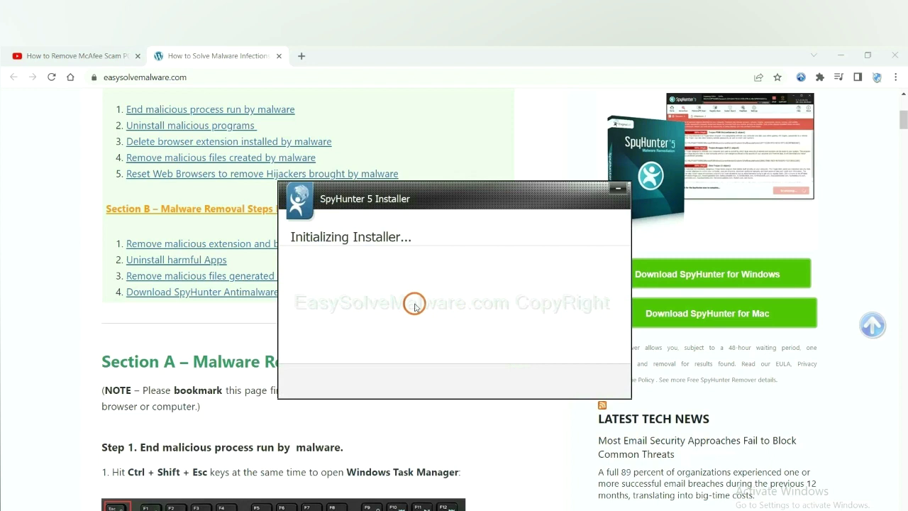
pyautogui.click(389, 308)
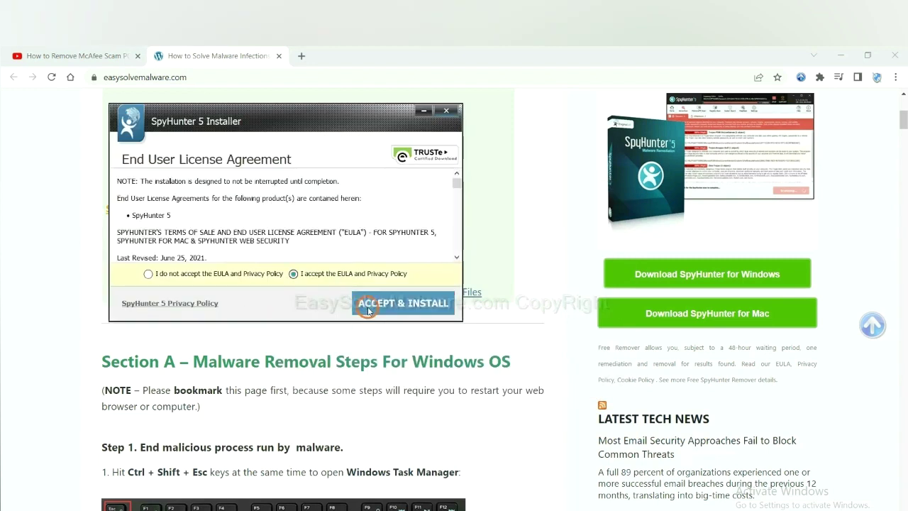
pyautogui.click(369, 310)
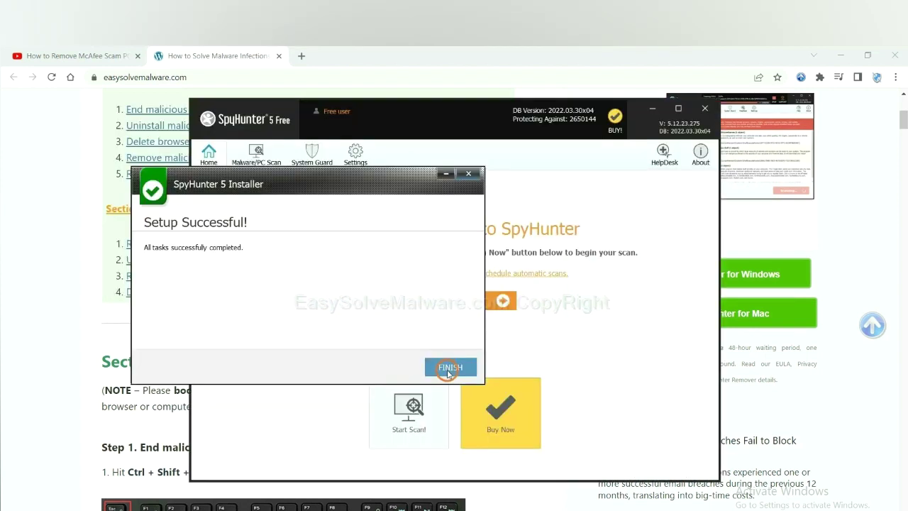
pyautogui.click(450, 366)
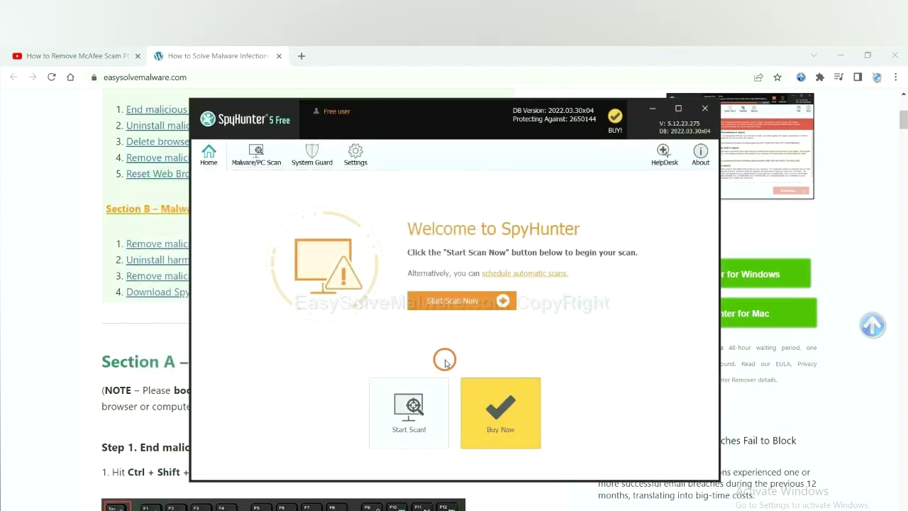
# Scan the computer with SpyHunter and continue past the Unknown Objects results
pyautogui.click(448, 304)
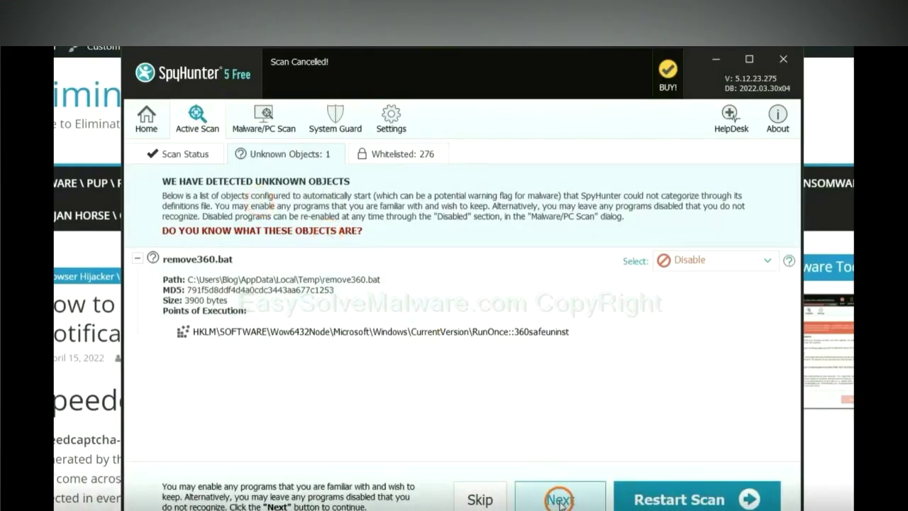
pyautogui.click(560, 500)
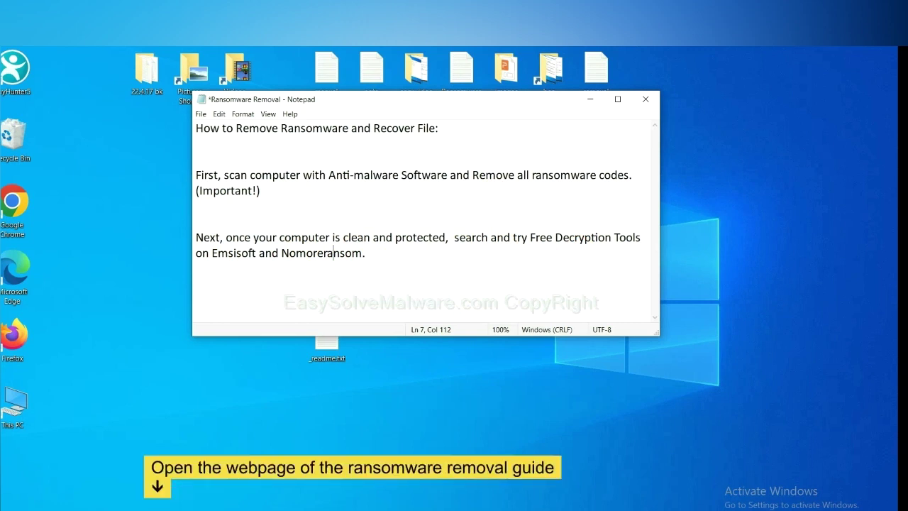
# Bring back the jhdd guide at Step 4 and open the emsisoft.com ransomware-decryption-tools link
pyautogui.click(149, 486)
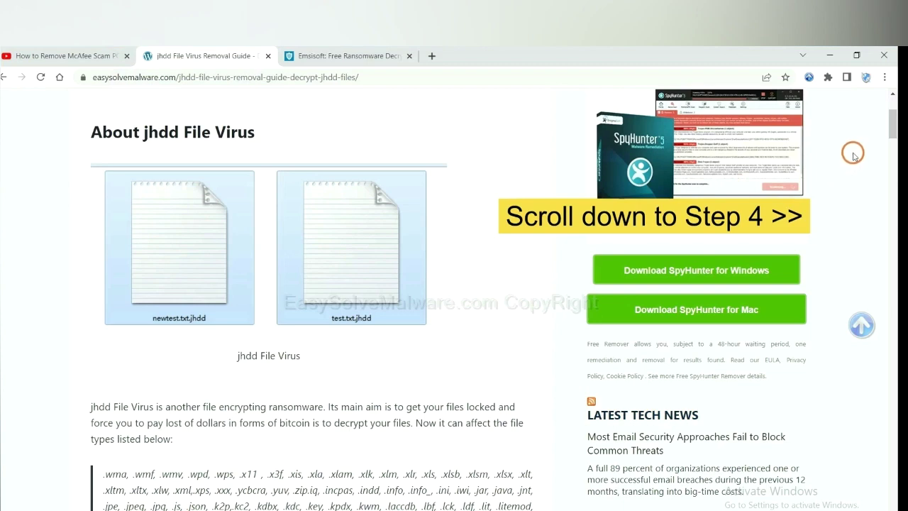
pyautogui.moveTo(893, 122); pyautogui.dragTo(897, 445)
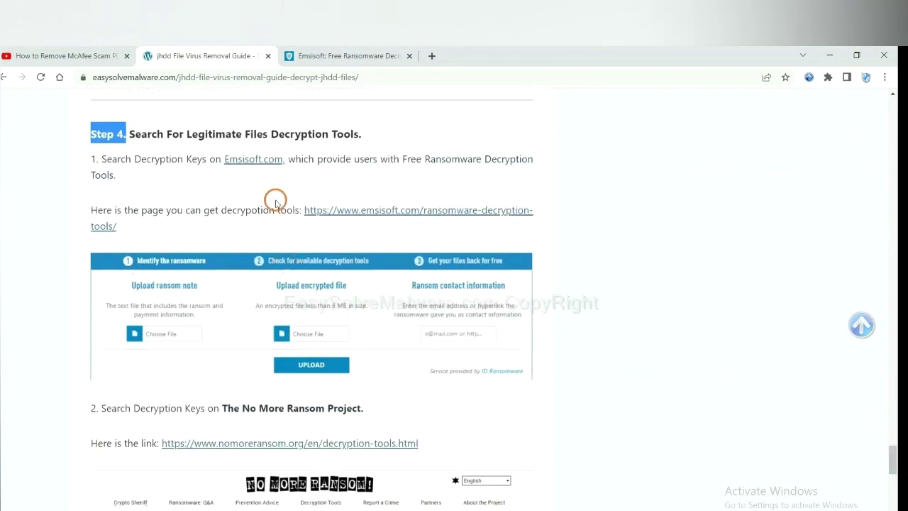
pyautogui.click(264, 108)
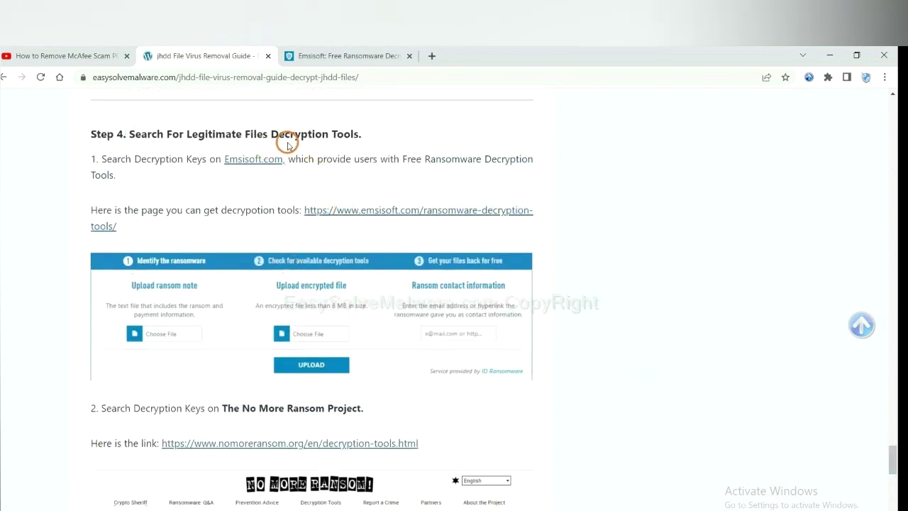
pyautogui.scroll(-3, 310, 225)
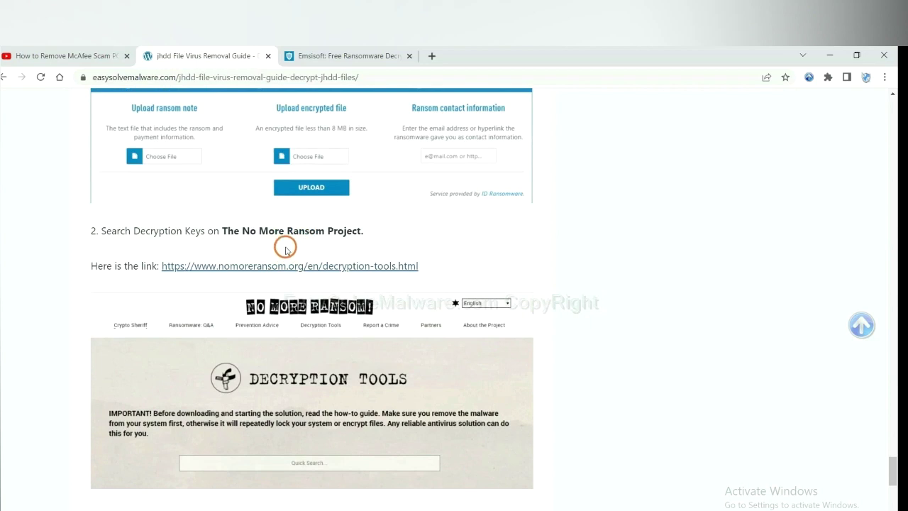
pyautogui.scroll(4, 369, 259)
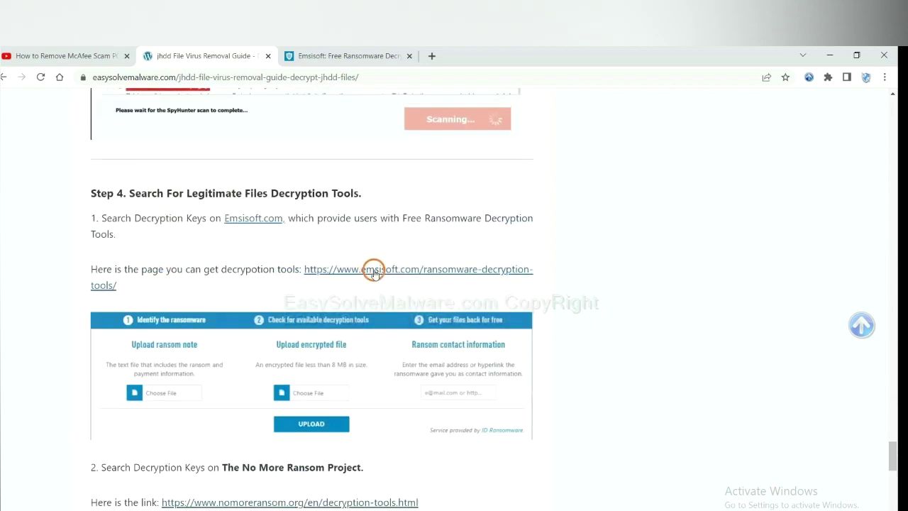
pyautogui.click(374, 272)
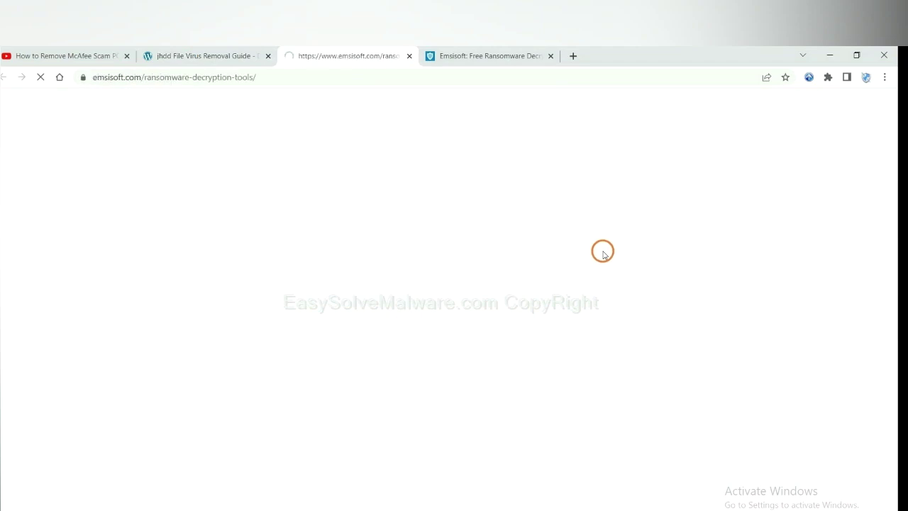
# Scroll to Emsisoft's ransom-note upload section and pick the _readme.txt ransom note
pyautogui.scroll(-3, 589, 243)
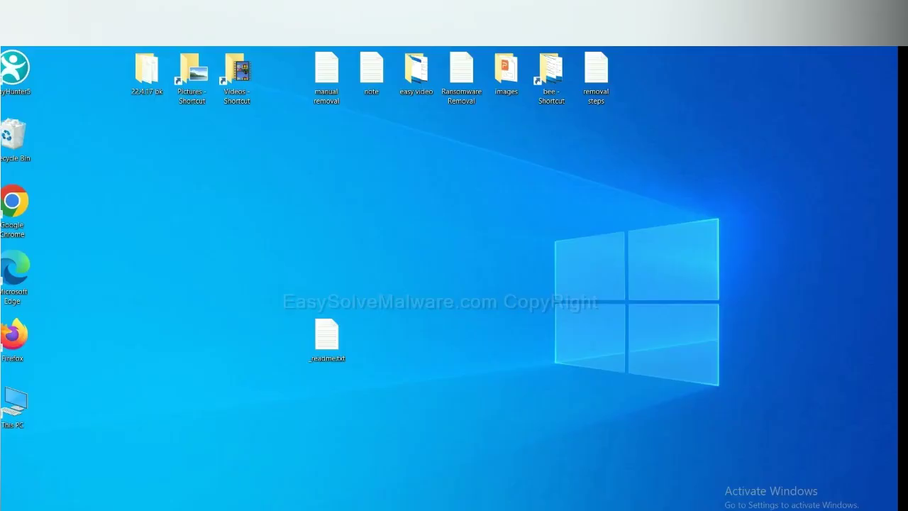
pyautogui.click(331, 338)
# Copy the support e-mail line from _readme.txt into the Emsisoft ransom contact field
pyautogui.doubleClick(331, 338)
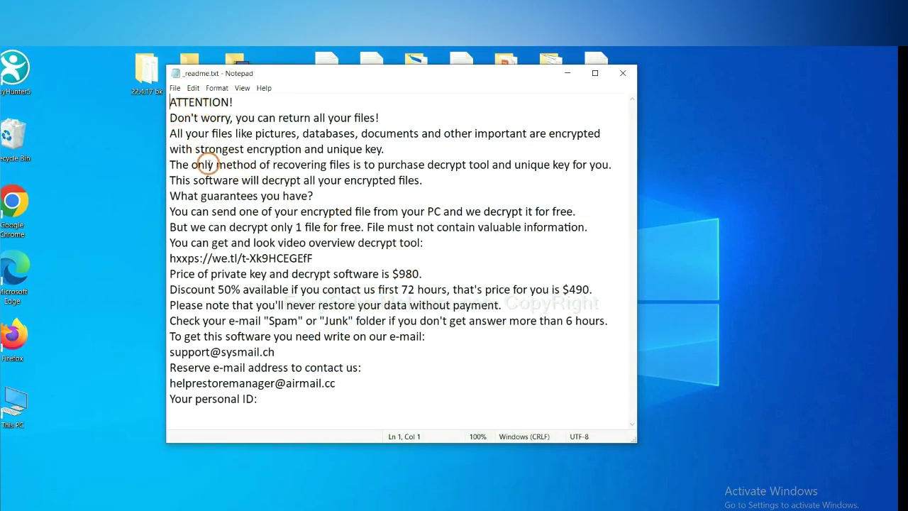
pyautogui.moveTo(284, 353); pyautogui.dragTo(150, 346)
pyautogui.hotkey('ctrl', 'c')
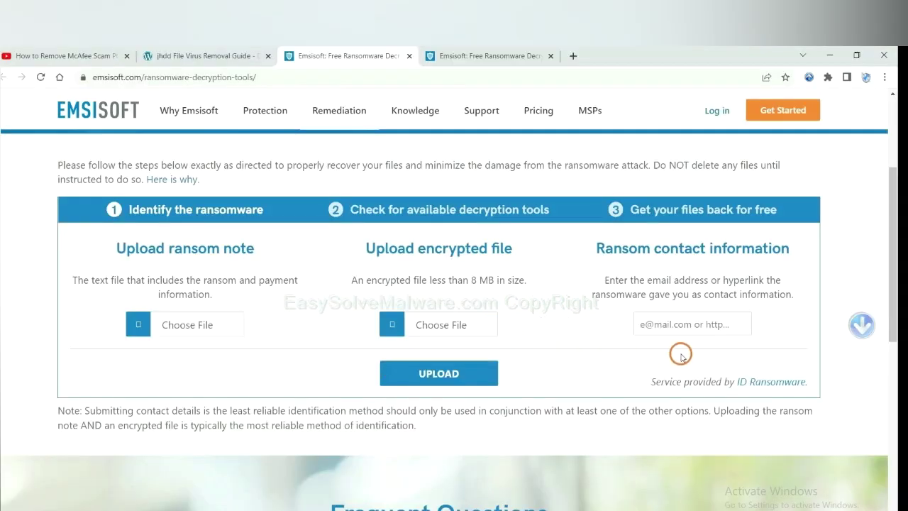
pyautogui.click(689, 324)
pyautogui.hotkey('ctrl', 'v')
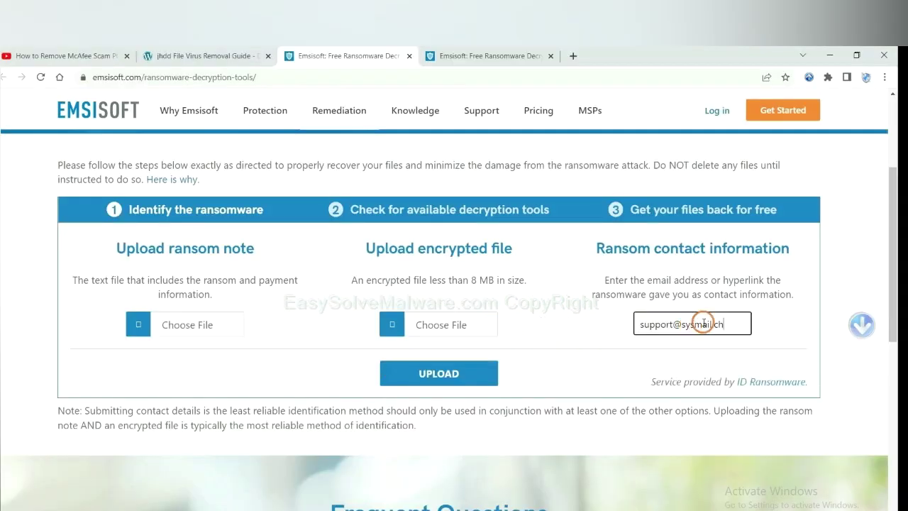
# Upload the contact address, get the STOP (Djvu) result, and open its more-information article
pyautogui.click(476, 373)
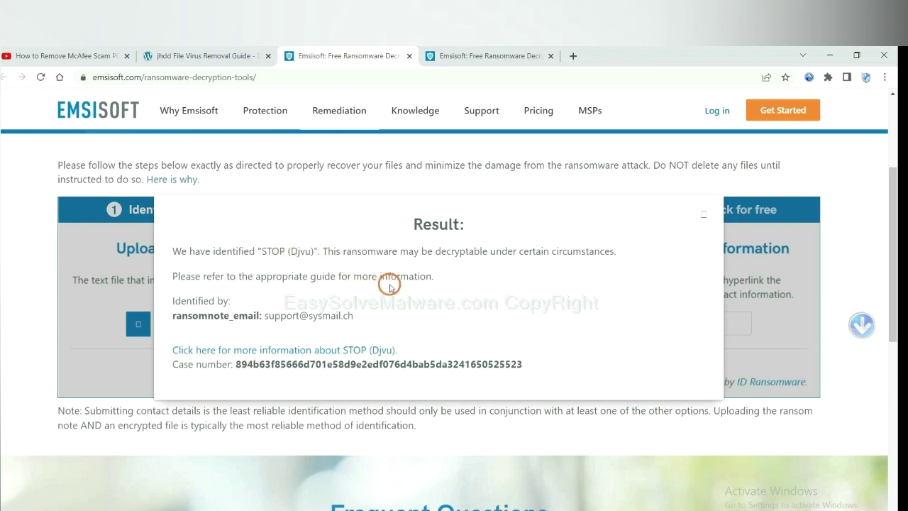
pyautogui.click(293, 353)
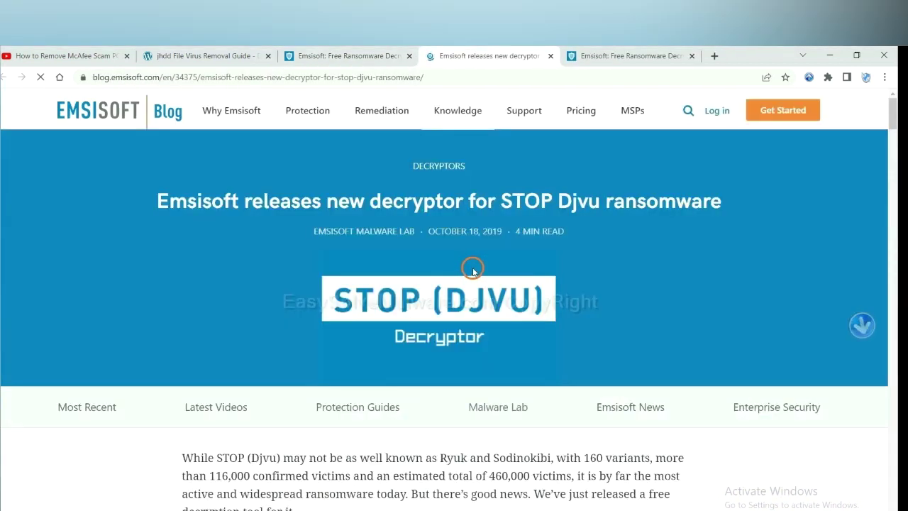
# Scroll the blog post to the STOP ransomware variants section and open the STOP Djvu decryptor link
pyautogui.scroll(-3, 473, 259)
pyautogui.scroll(-1, 454, 248)
pyautogui.scroll(-15, 452, 248)
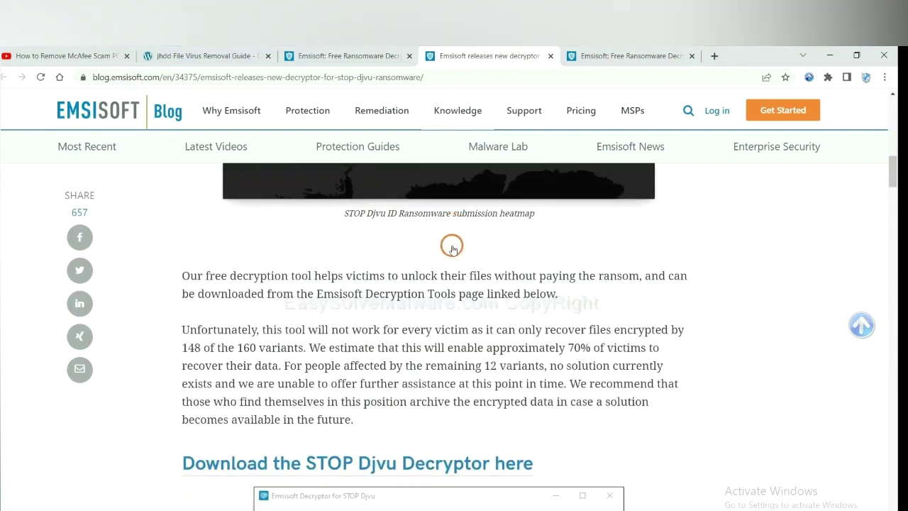
pyautogui.scroll(-3, 452, 245)
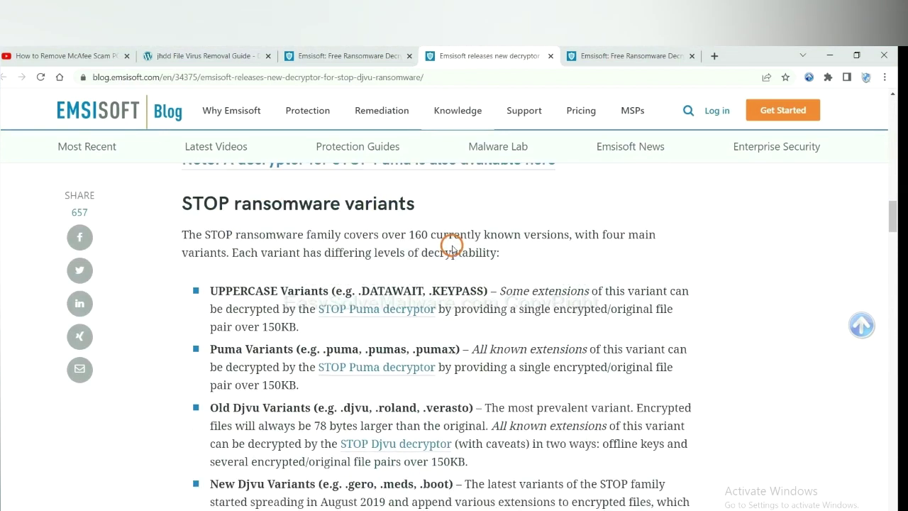
pyautogui.scroll(2, 341, 243)
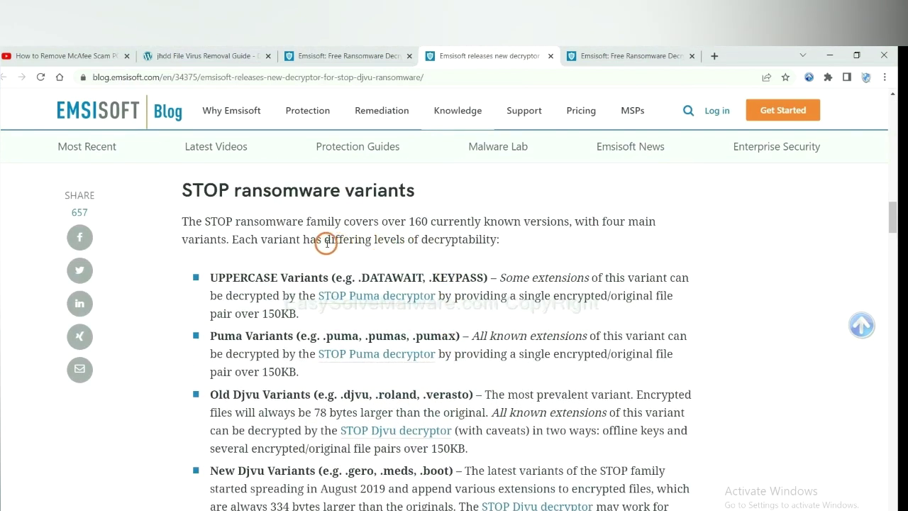
pyautogui.scroll(-1, 318, 283)
pyautogui.scroll(-2, 328, 298)
pyautogui.scroll(-1, 334, 293)
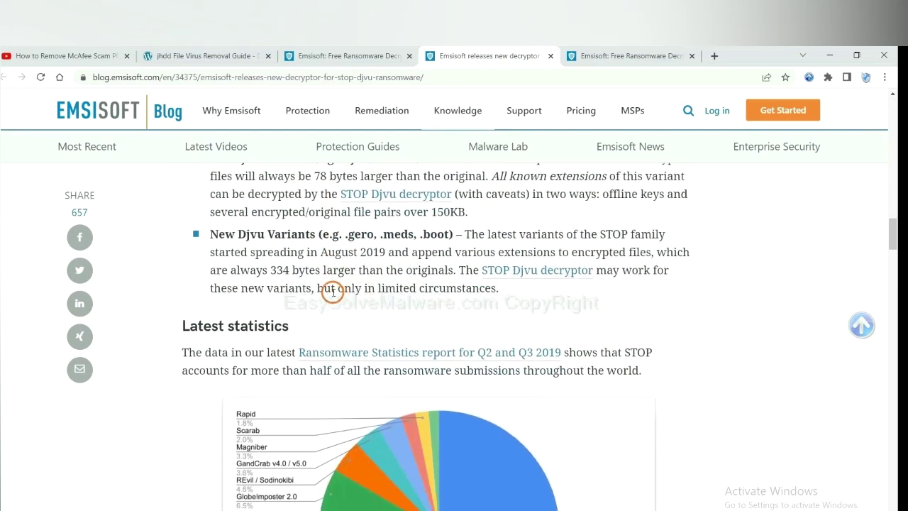
pyautogui.click(522, 271)
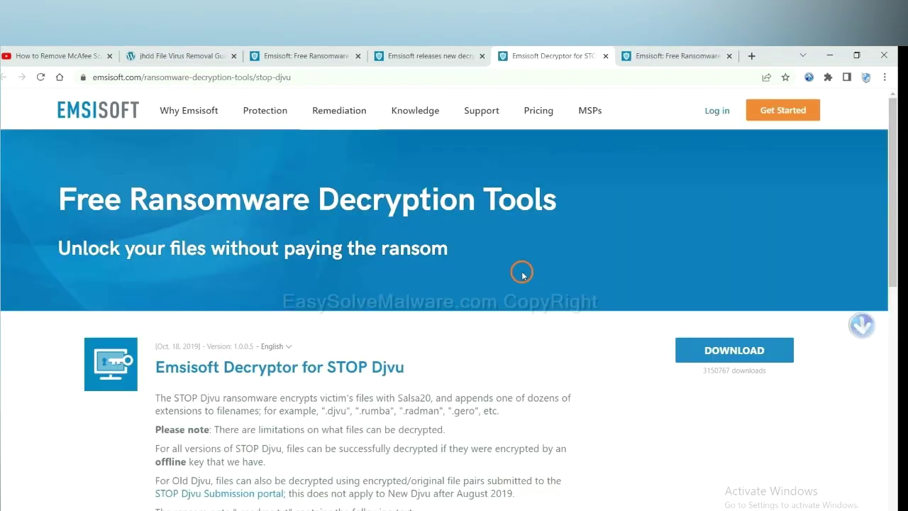
# Review the Emsisoft Decryptor for STOP Djvu page's ransom note text, then return to the jhdd guide tab
pyautogui.scroll(-3, 522, 274)
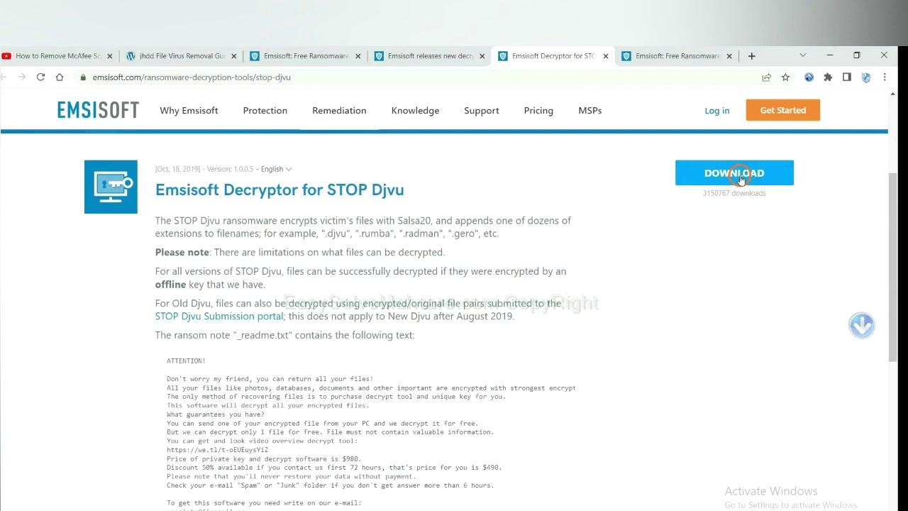
pyautogui.click(135, 55)
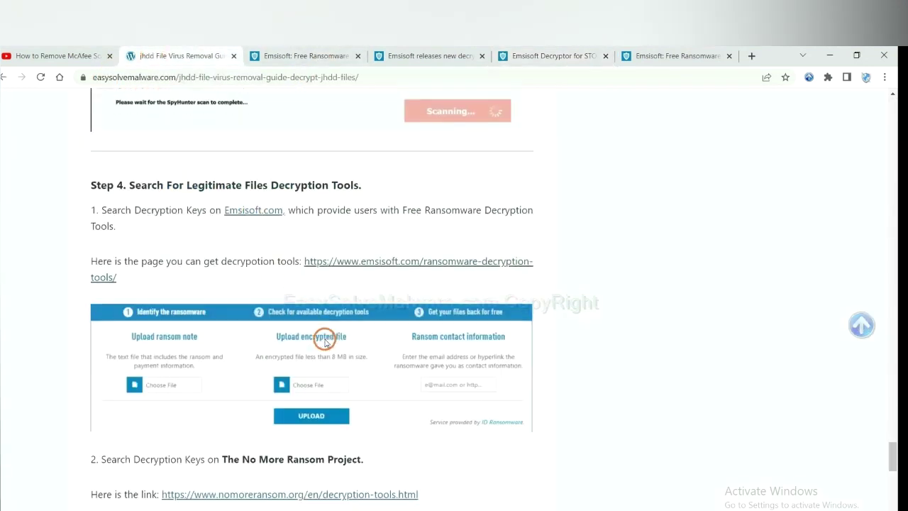
# Open the No More Ransom Decryption Tools page from the search results
pyautogui.scroll(-3, 320, 334)
pyautogui.click(330, 206)
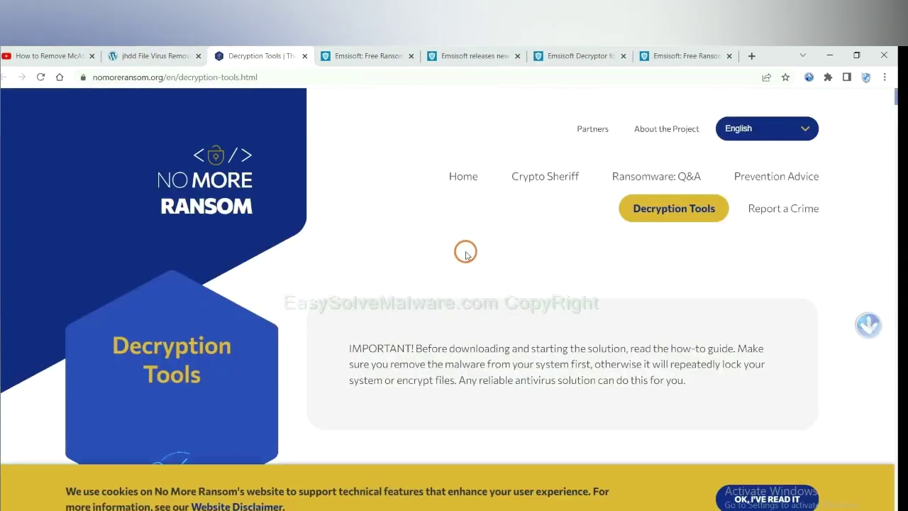
pyautogui.scroll(-3, 466, 254)
# Quick-search the decryptors for 'dj' and expand the djvu Ransom entry showing its Emsisoft download
pyautogui.click(450, 320)
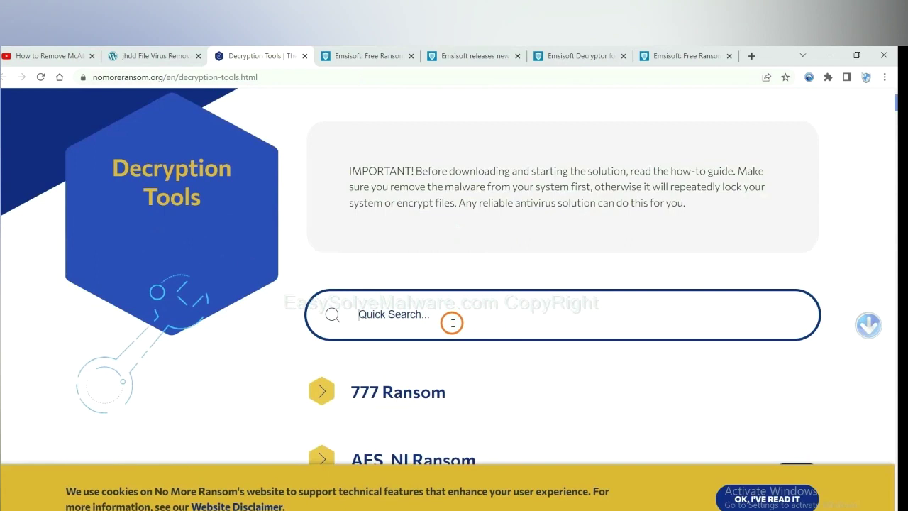
pyautogui.write('djvu')
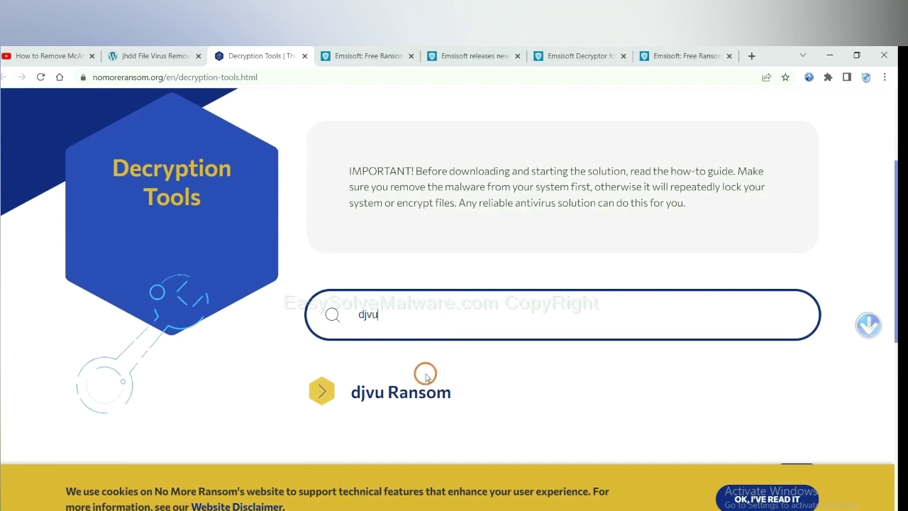
pyautogui.scroll(-1, 417, 340)
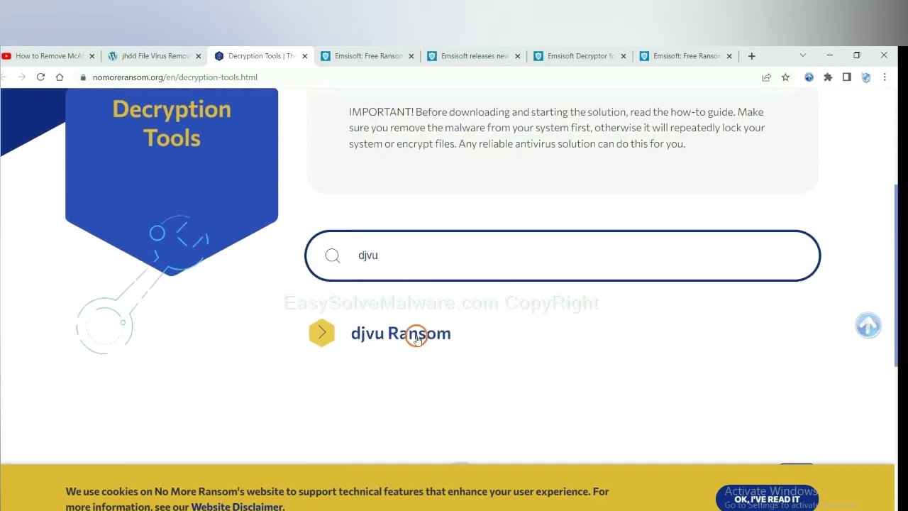
pyautogui.click(417, 339)
pyautogui.scroll(-1, 492, 361)
pyautogui.scroll(-2, 492, 361)
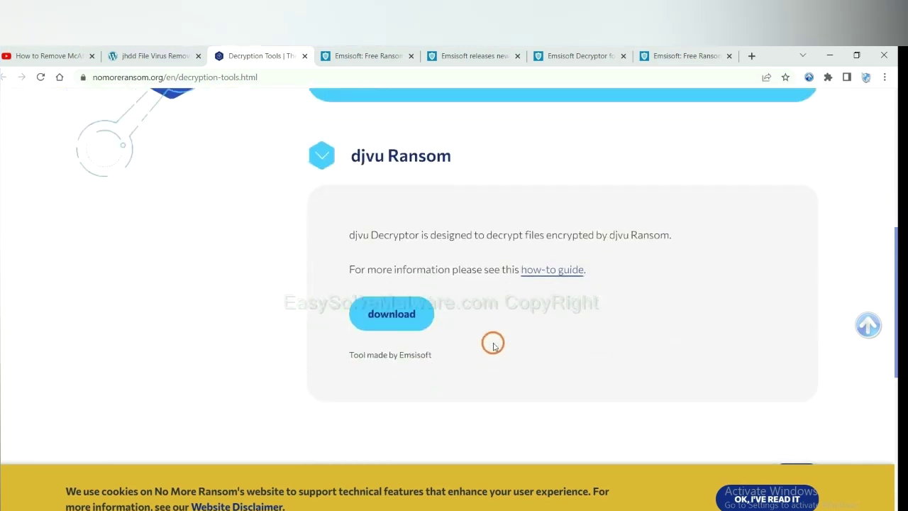